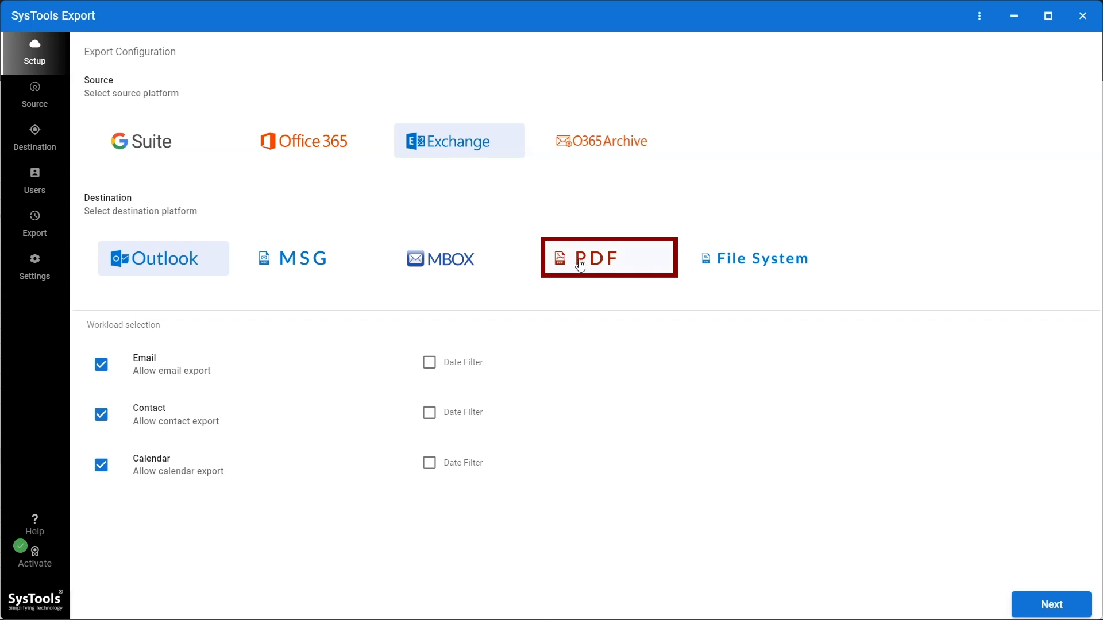
Step: Choose PDF as the export destination and filter emails from 03-01-1990 to 03-12-2024, continuing to the source setup
{"action": "left_click", "coordinate": [580, 266]}
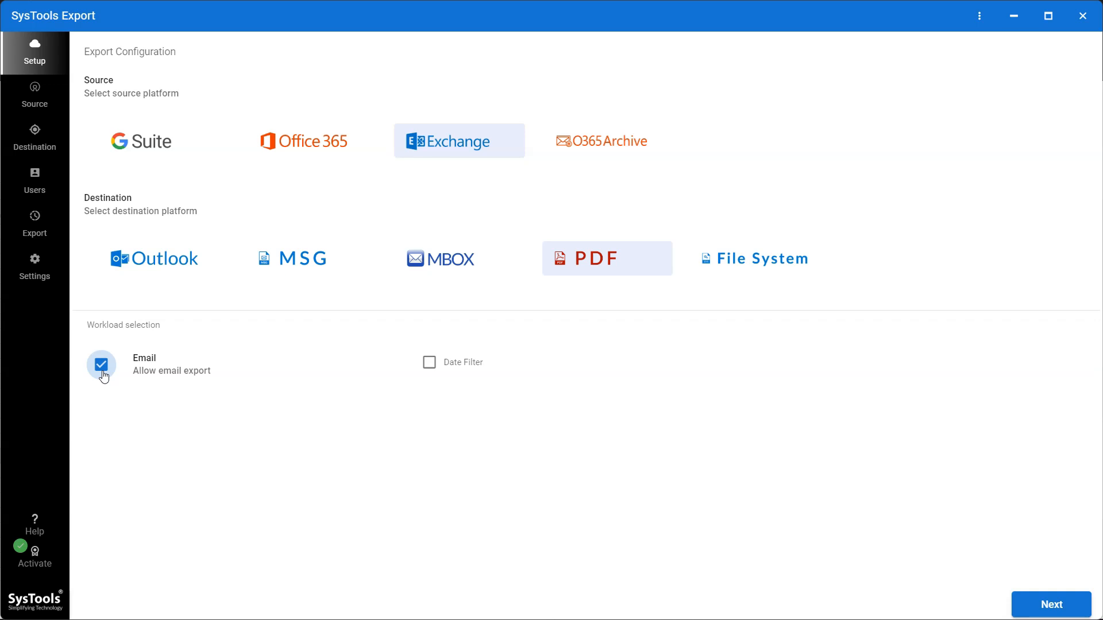
{"action": "left_click", "coordinate": [432, 365]}
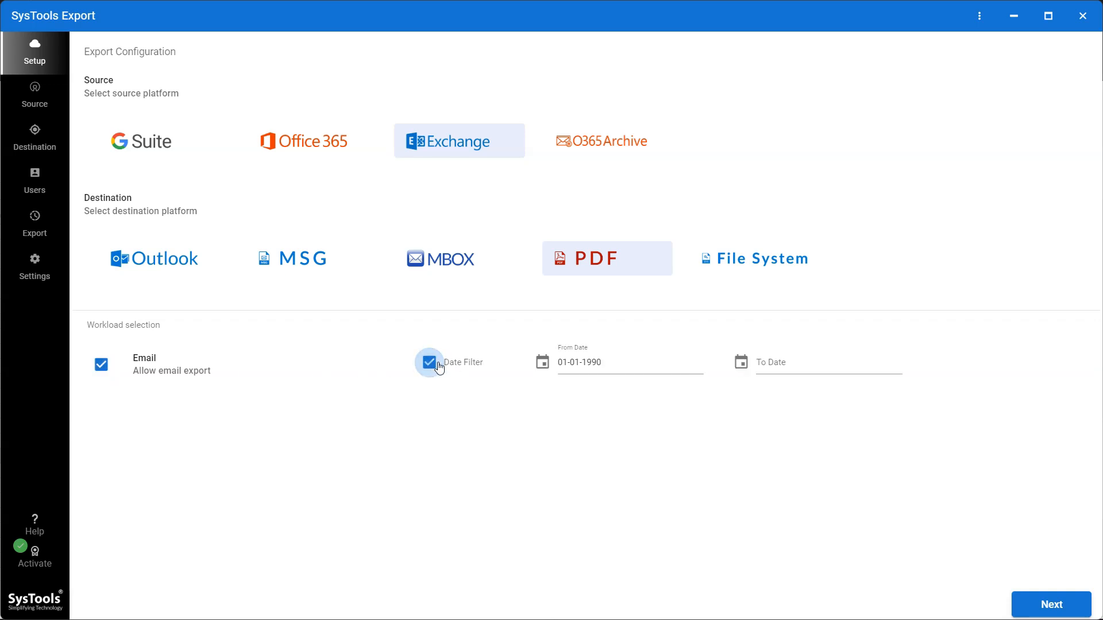
{"action": "left_click", "coordinate": [584, 362]}
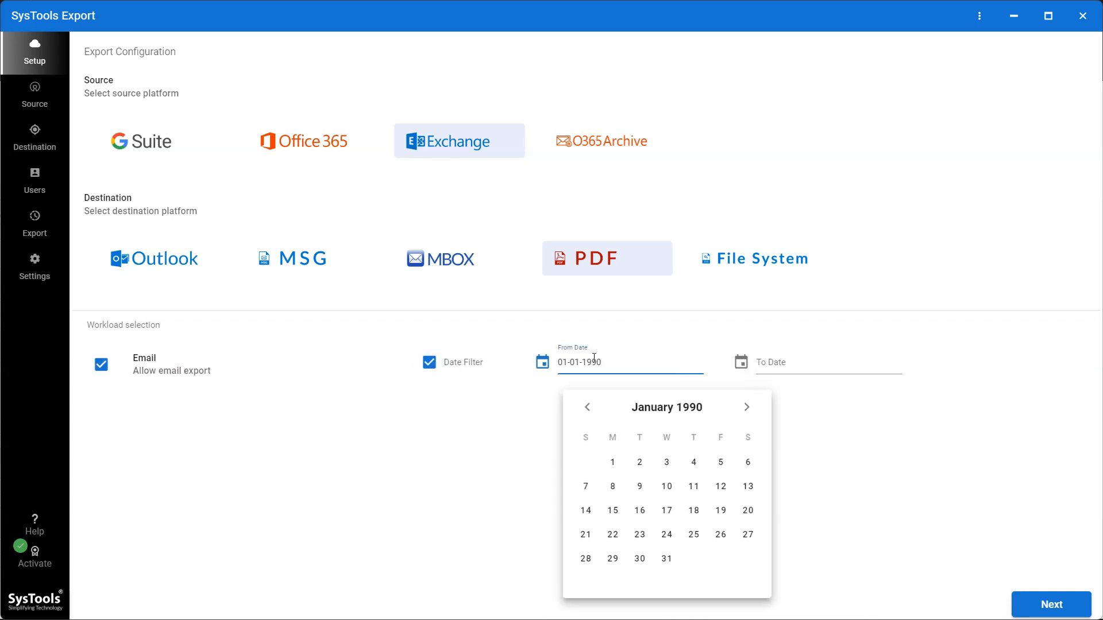
{"action": "left_click", "coordinate": [666, 463]}
{"action": "left_click", "coordinate": [782, 363]}
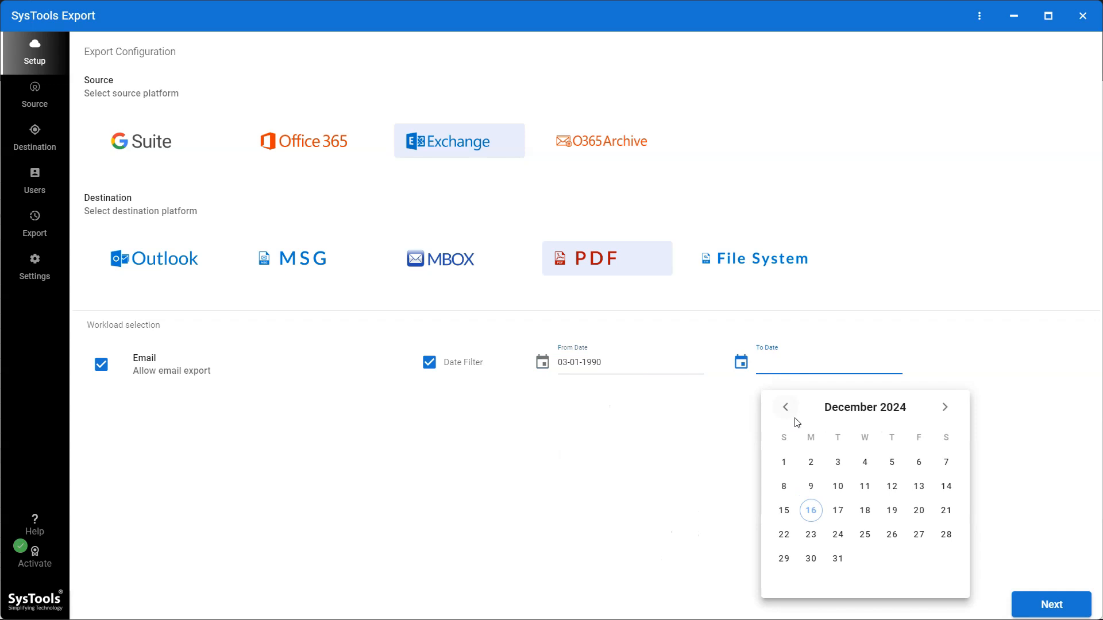
{"action": "left_click", "coordinate": [838, 463]}
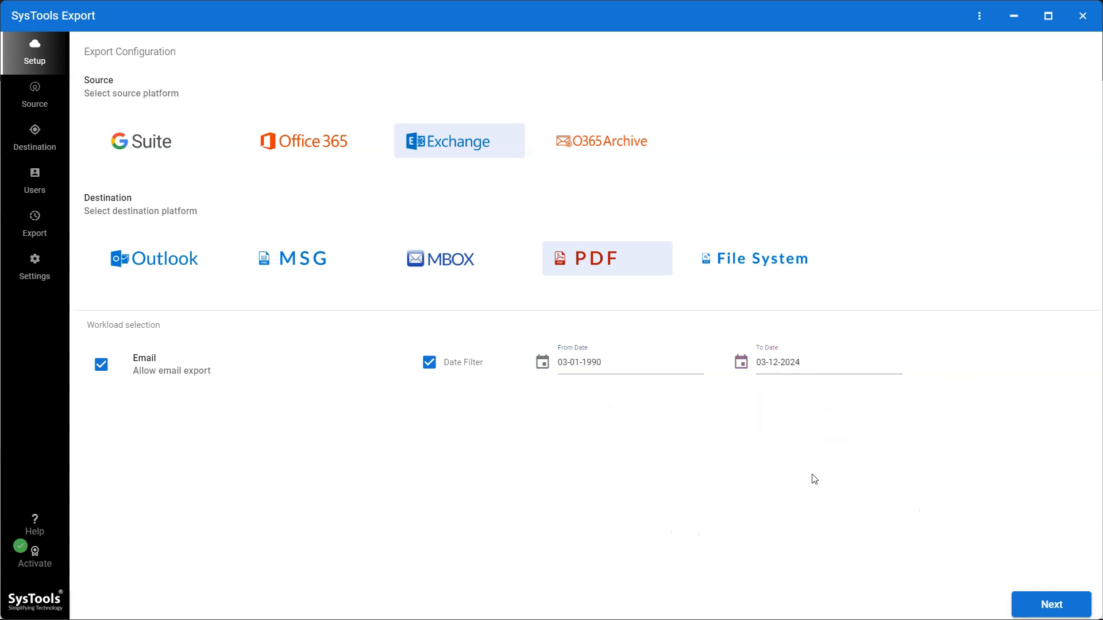
{"action": "left_click", "coordinate": [1034, 606]}
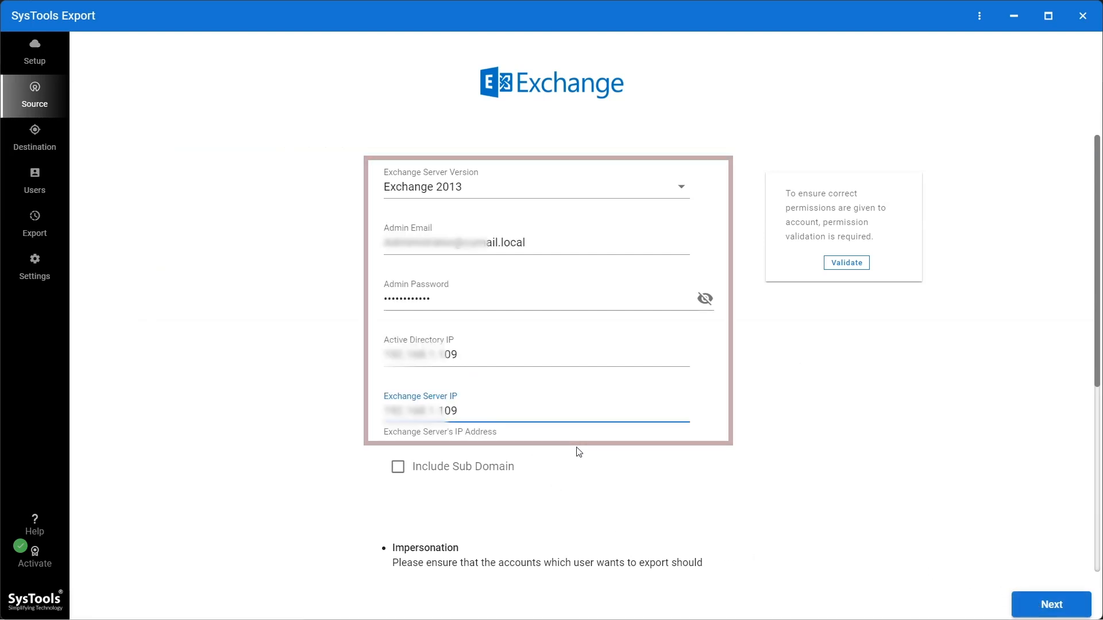
Step: Include subdomains for the Exchange source, validate its account permissions and continue to the destination setup
{"action": "left_click", "coordinate": [398, 468]}
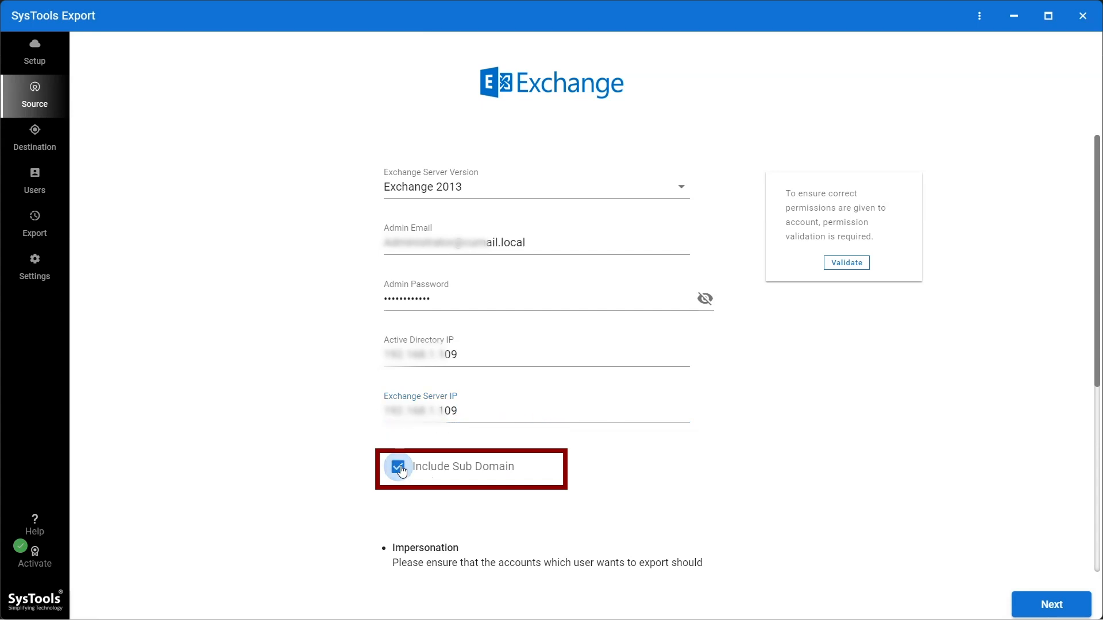
{"action": "left_click", "coordinate": [853, 264]}
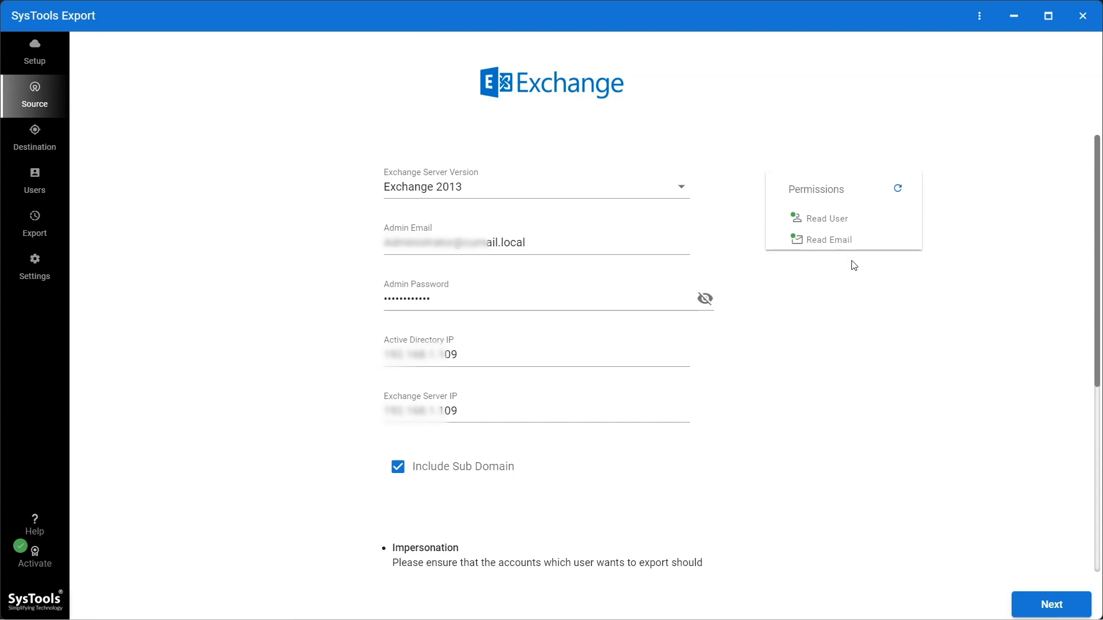
{"action": "left_click", "coordinate": [1053, 604]}
Step: Set the export folder path to the pdf folder on Local Disk (D:)
{"action": "left_click", "coordinate": [709, 192]}
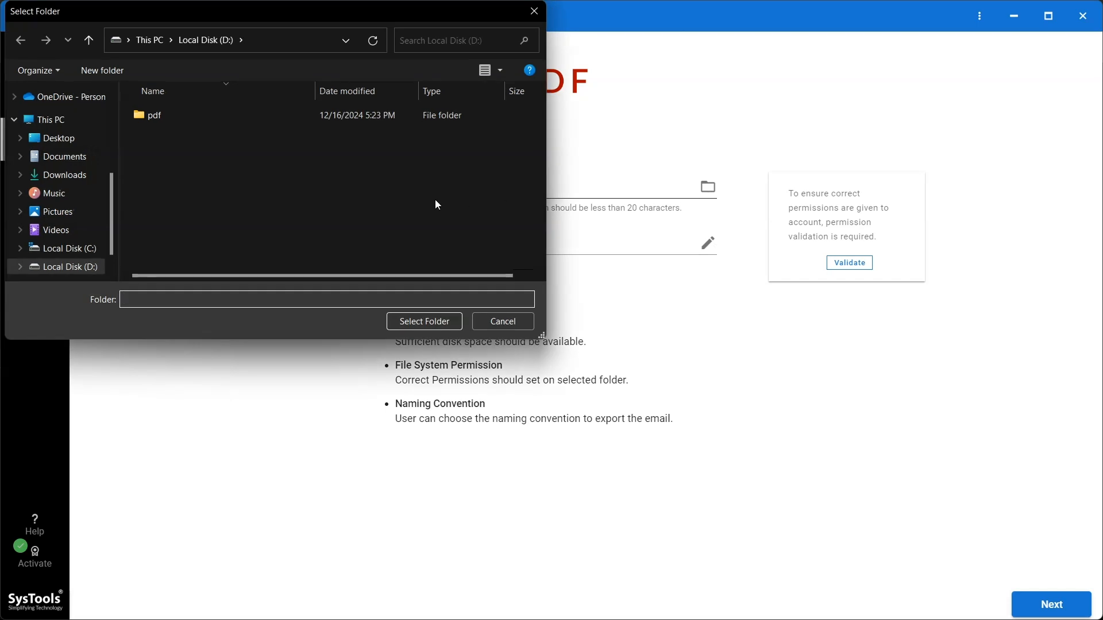
{"action": "left_click", "coordinate": [178, 109]}
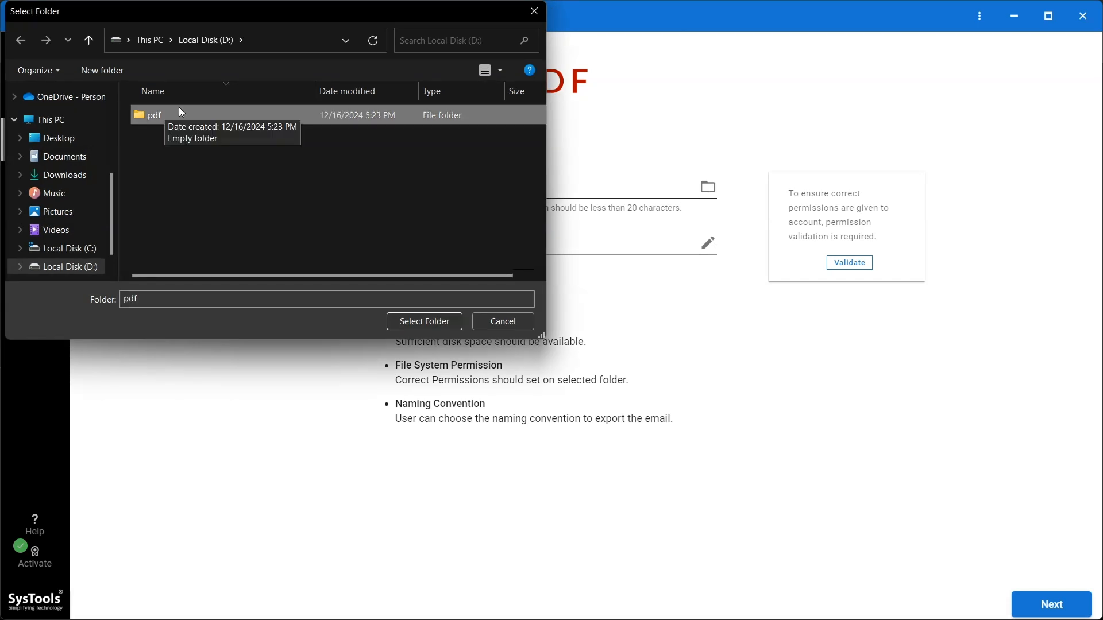
{"action": "left_click", "coordinate": [413, 323]}
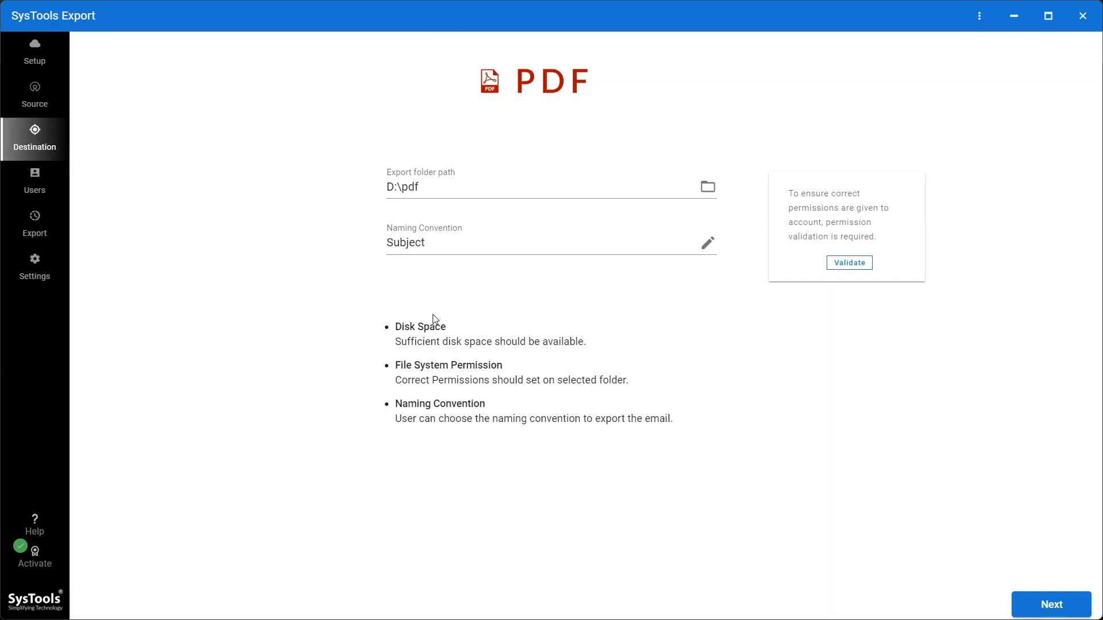
Step: Confirm Subject as the naming convention, then validate the destination permissions and continue to the user list
{"action": "left_click", "coordinate": [709, 244]}
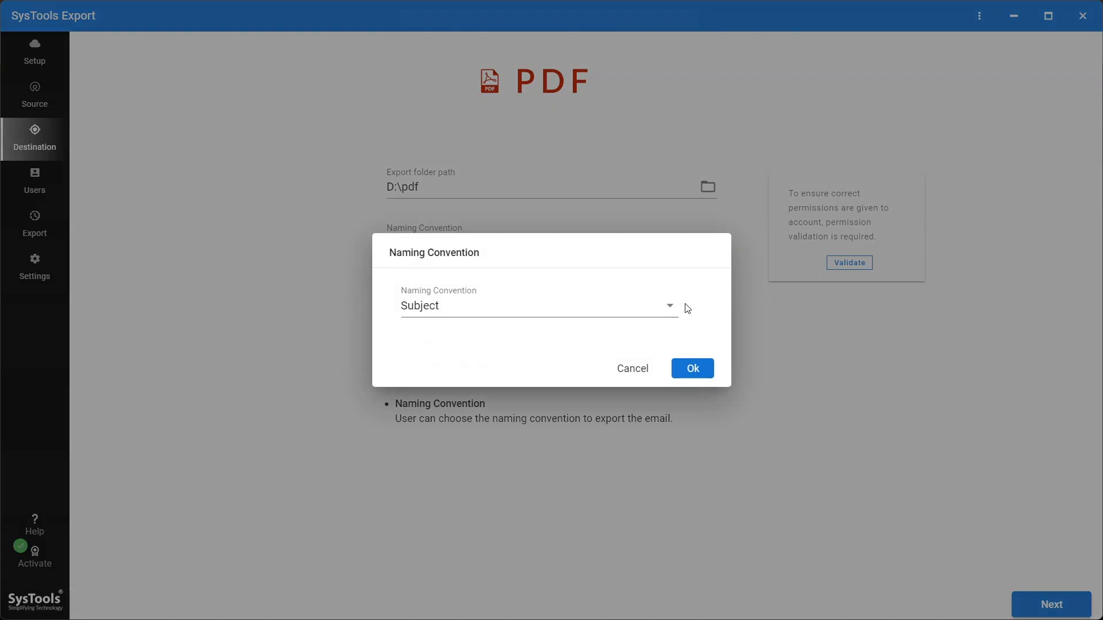
{"action": "left_click", "coordinate": [666, 309]}
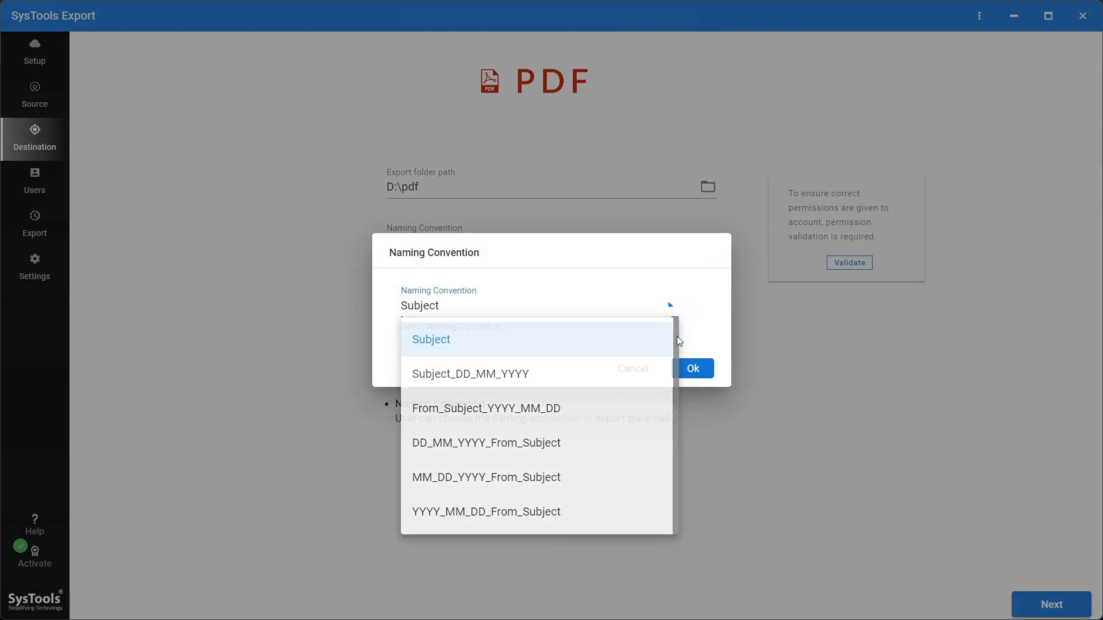
{"action": "left_click", "coordinate": [676, 336]}
{"action": "left_click", "coordinate": [698, 371]}
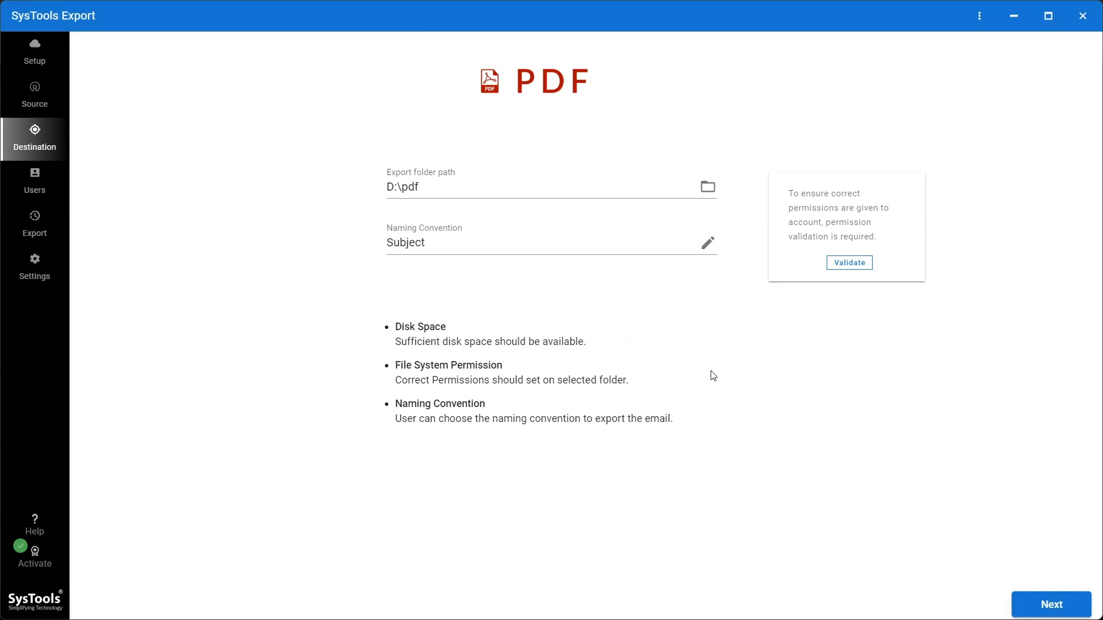
{"action": "left_click", "coordinate": [849, 263]}
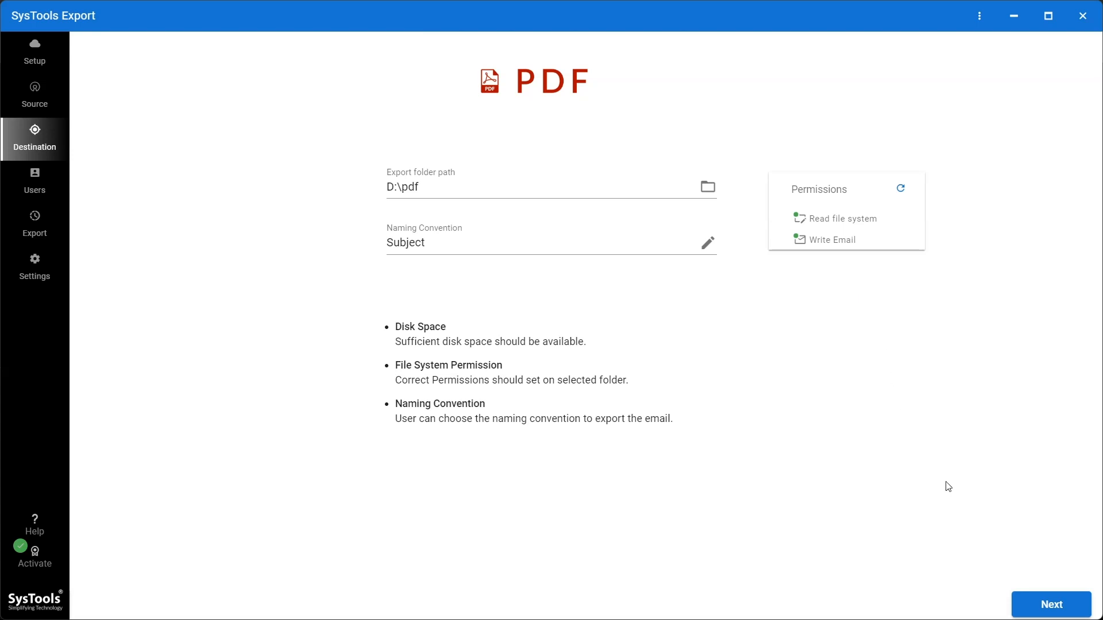
{"action": "left_click", "coordinate": [1039, 610]}
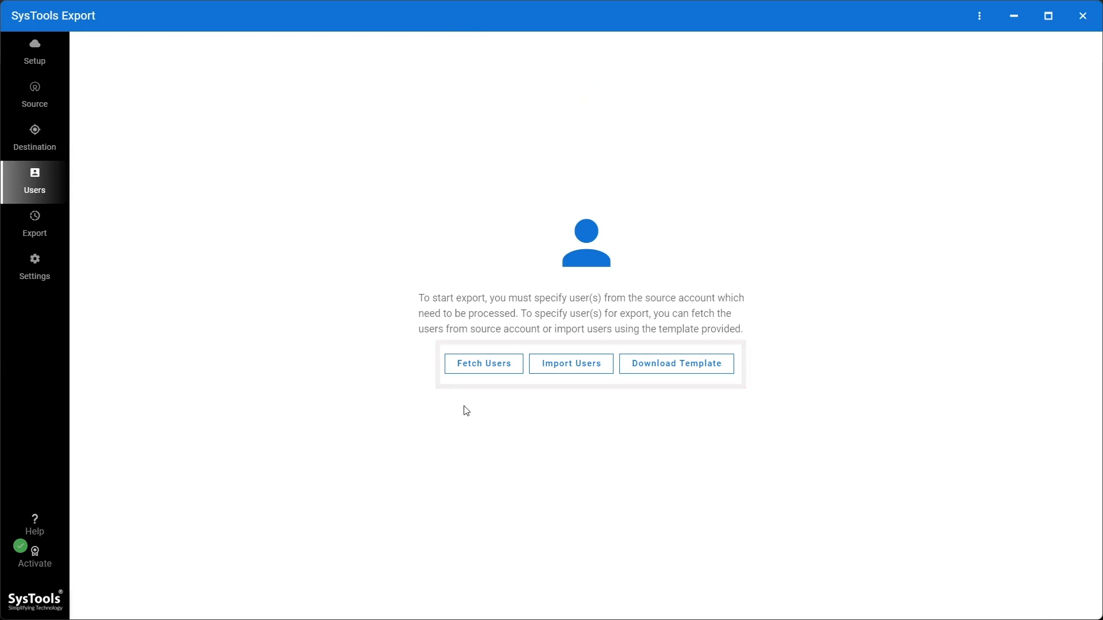
Step: Fetch the users from the configured source account
{"action": "left_click", "coordinate": [479, 371]}
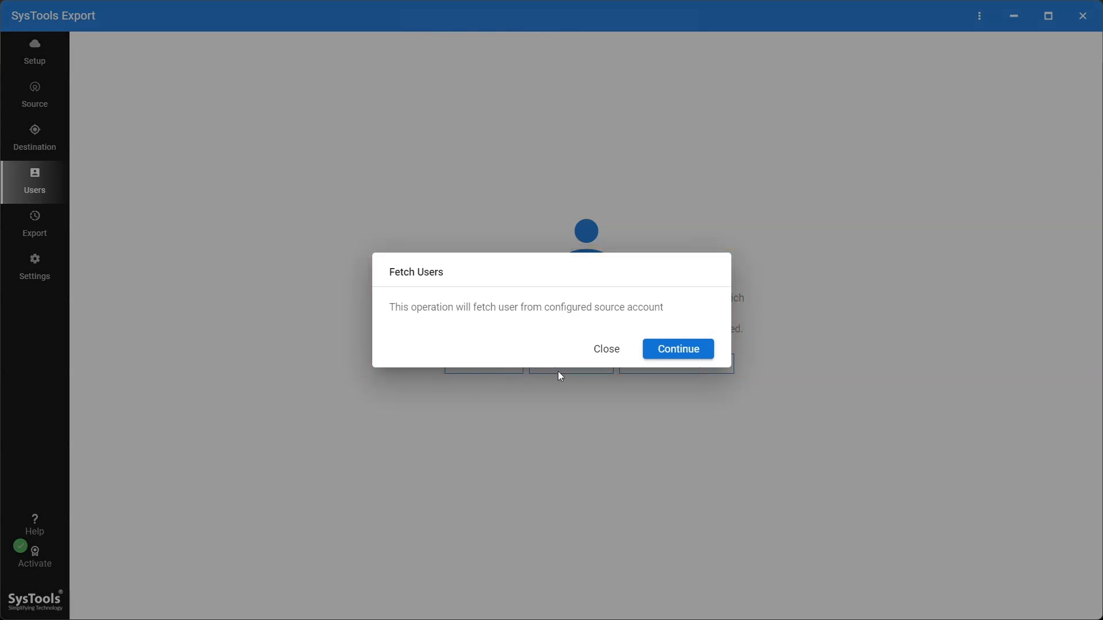
{"action": "left_click", "coordinate": [681, 351]}
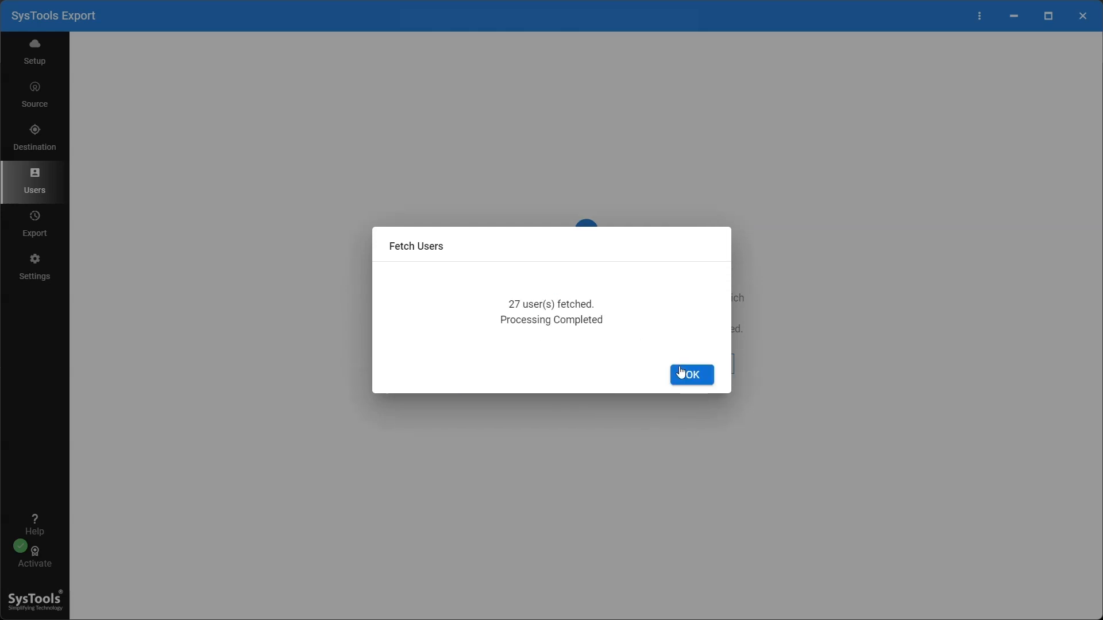
{"action": "left_click", "coordinate": [679, 374]}
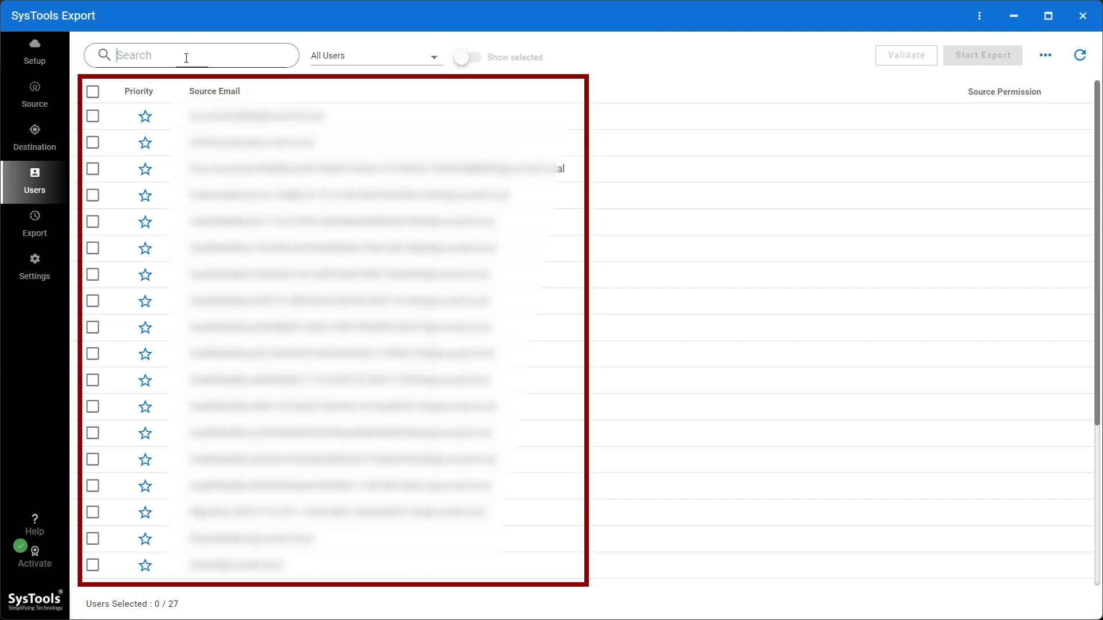
Step: Find the administrator account by searching for "Admin", select it for export and show only selected users
{"action": "type", "text": "Admin"}
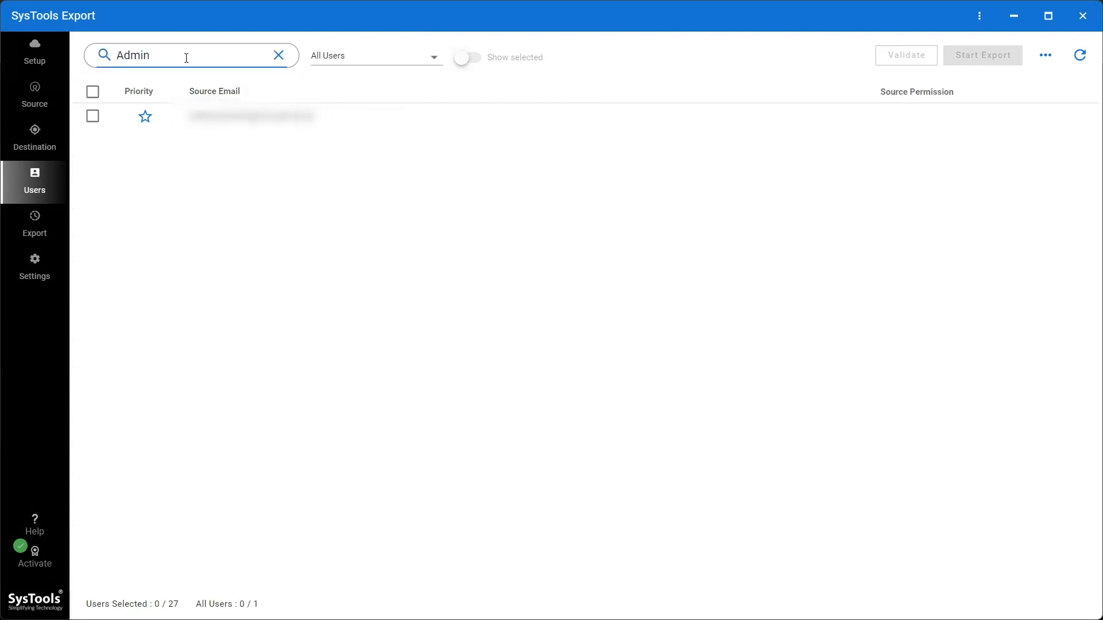
{"action": "left_click", "coordinate": [92, 116]}
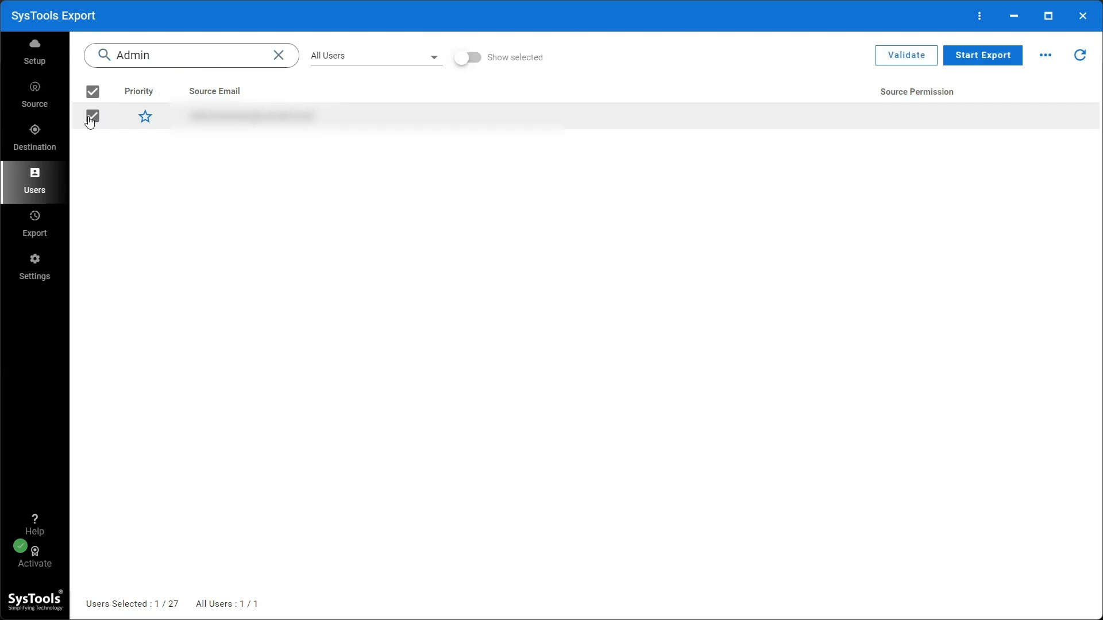
{"action": "left_click", "coordinate": [279, 54]}
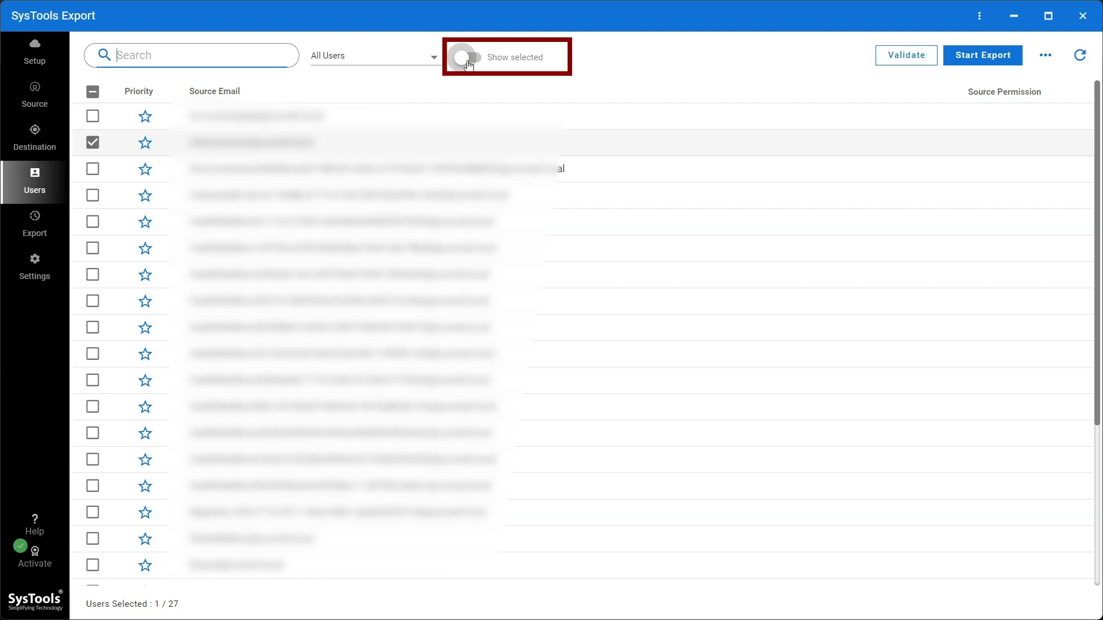
{"action": "left_click", "coordinate": [468, 60]}
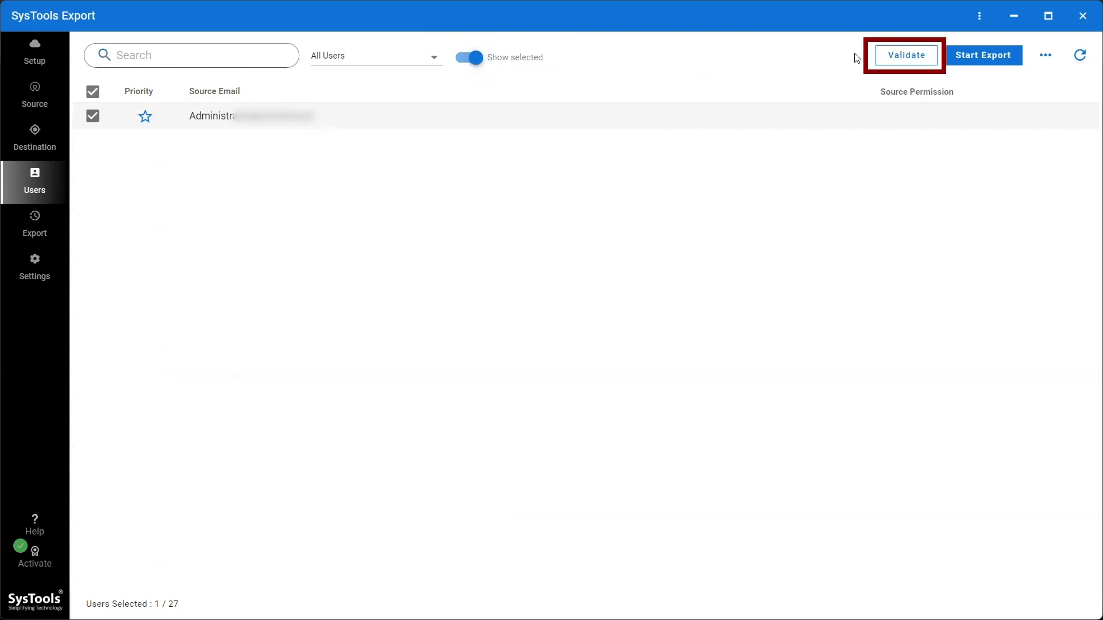
Step: Validate the selected administrator account and start its export
{"action": "left_click", "coordinate": [894, 56]}
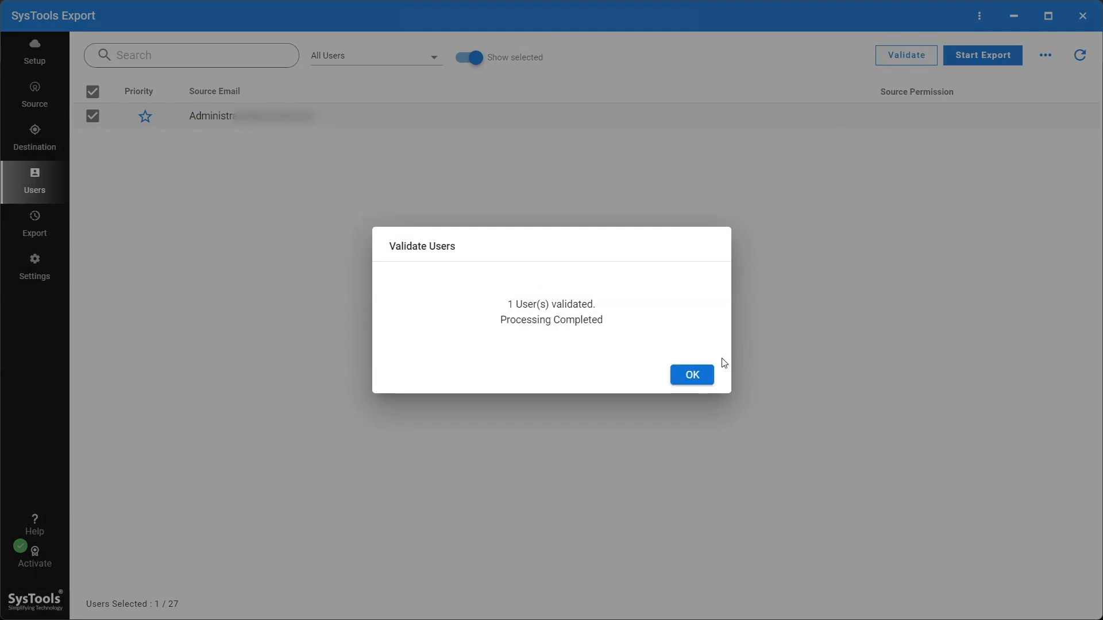
{"action": "left_click", "coordinate": [697, 374]}
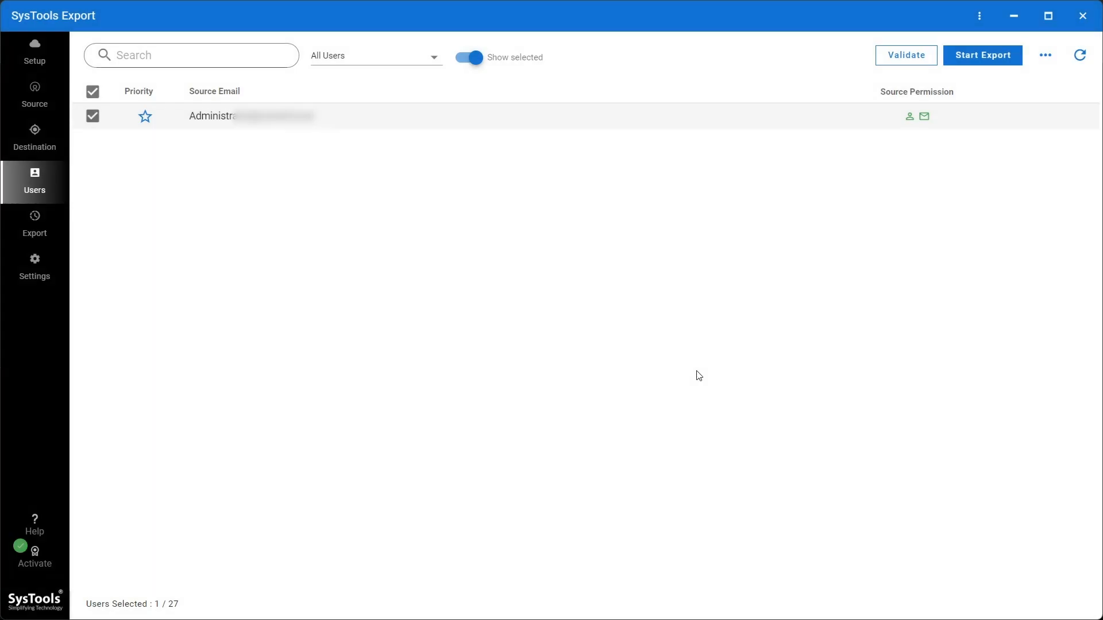
{"action": "left_click", "coordinate": [982, 58]}
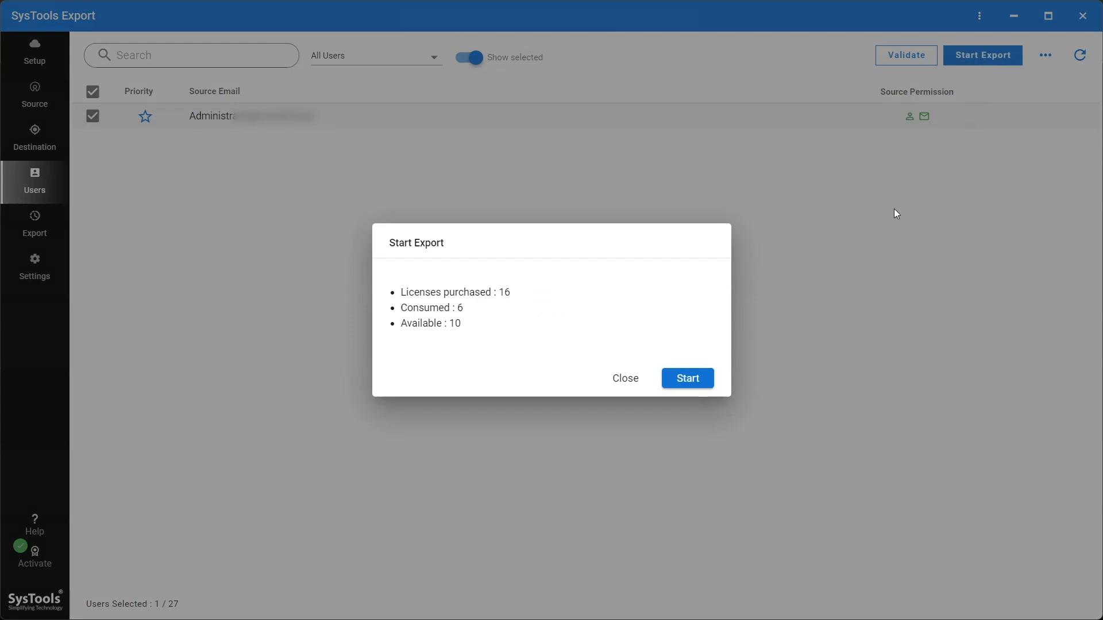
{"action": "left_click", "coordinate": [680, 379]}
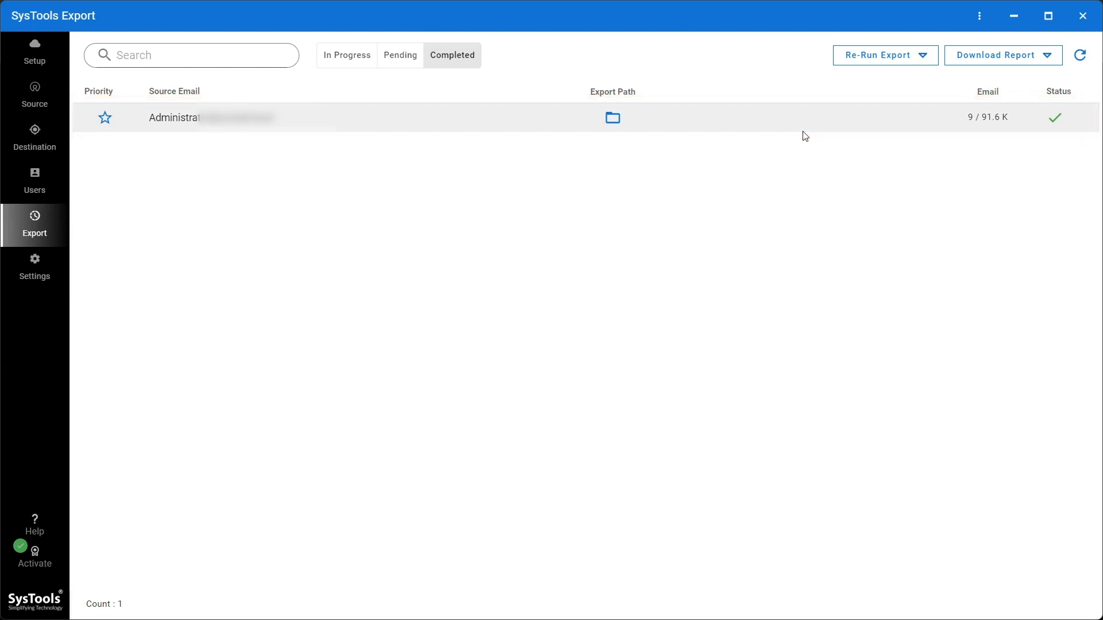
Step: Download the Export Summary Report as a CSV file to Local Disk (D:)
{"action": "left_click", "coordinate": [1047, 56]}
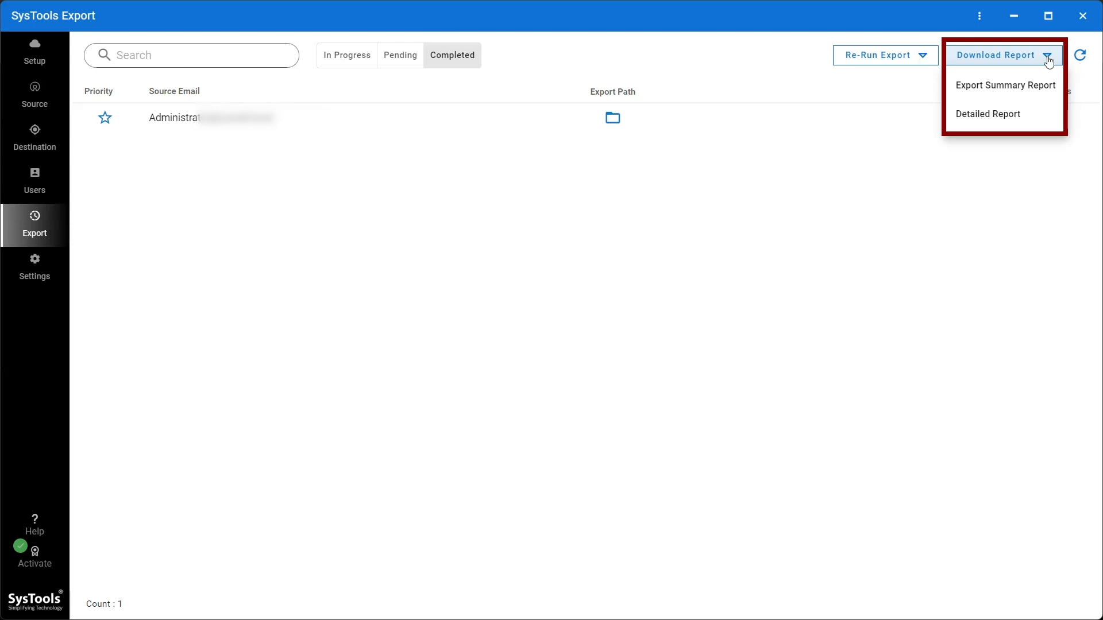
{"action": "left_click", "coordinate": [1027, 87]}
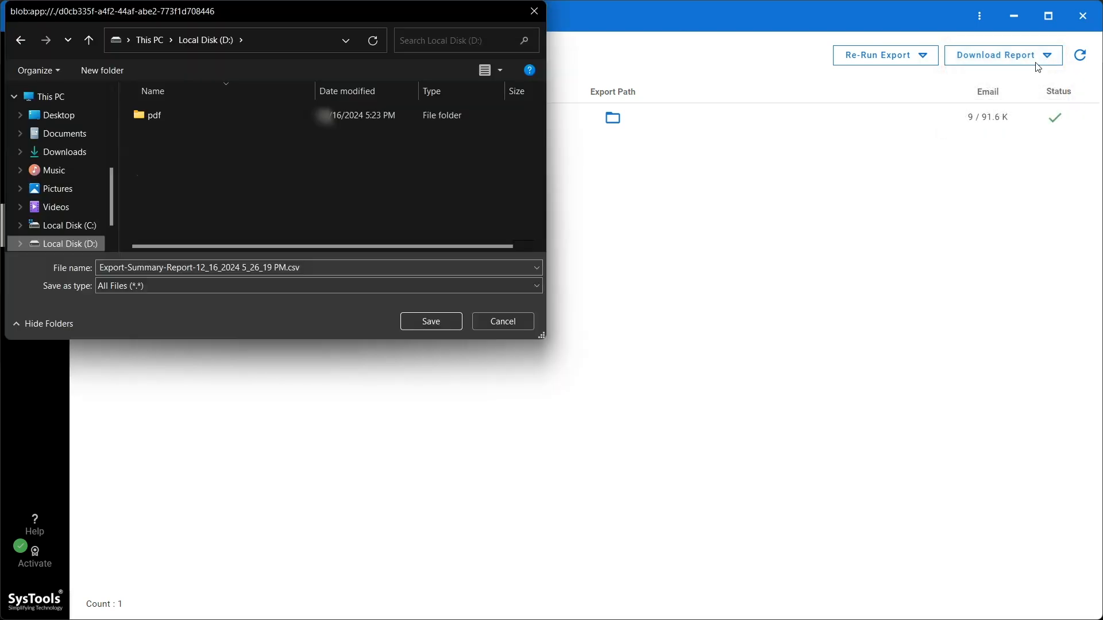
{"action": "left_click", "coordinate": [419, 323]}
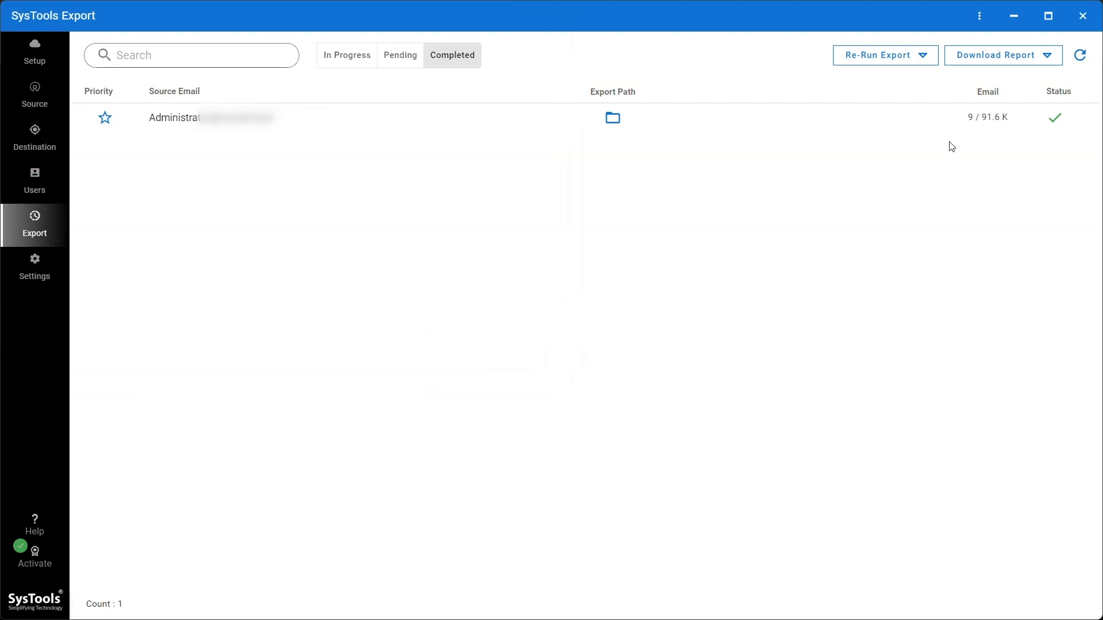
{"action": "left_click", "coordinate": [1029, 58]}
{"action": "left_click", "coordinate": [1006, 116]}
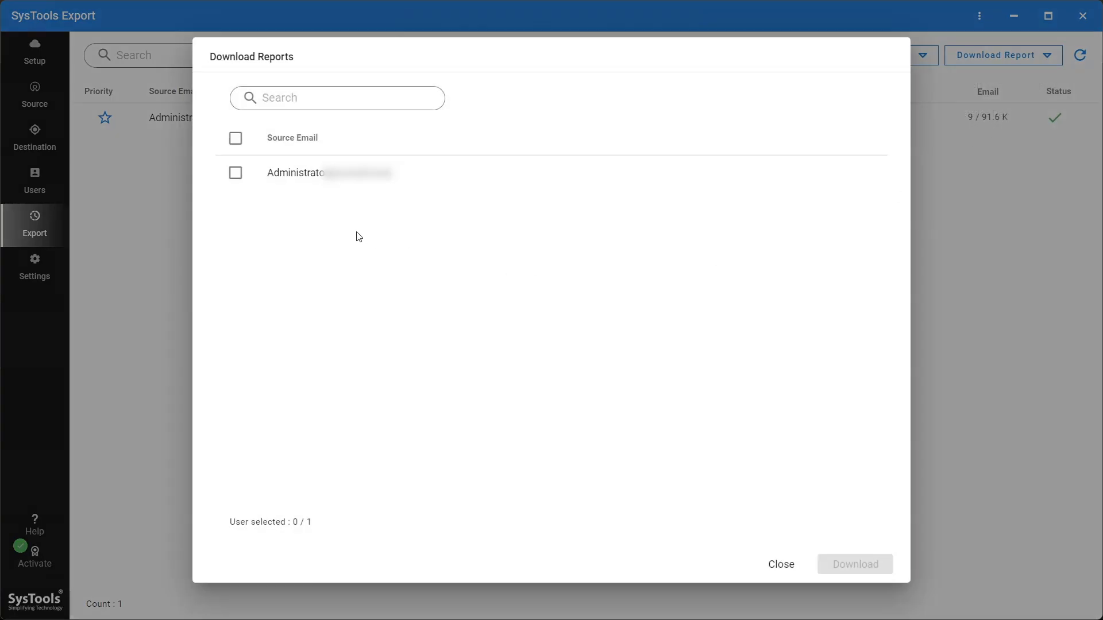
{"action": "left_click", "coordinate": [236, 174]}
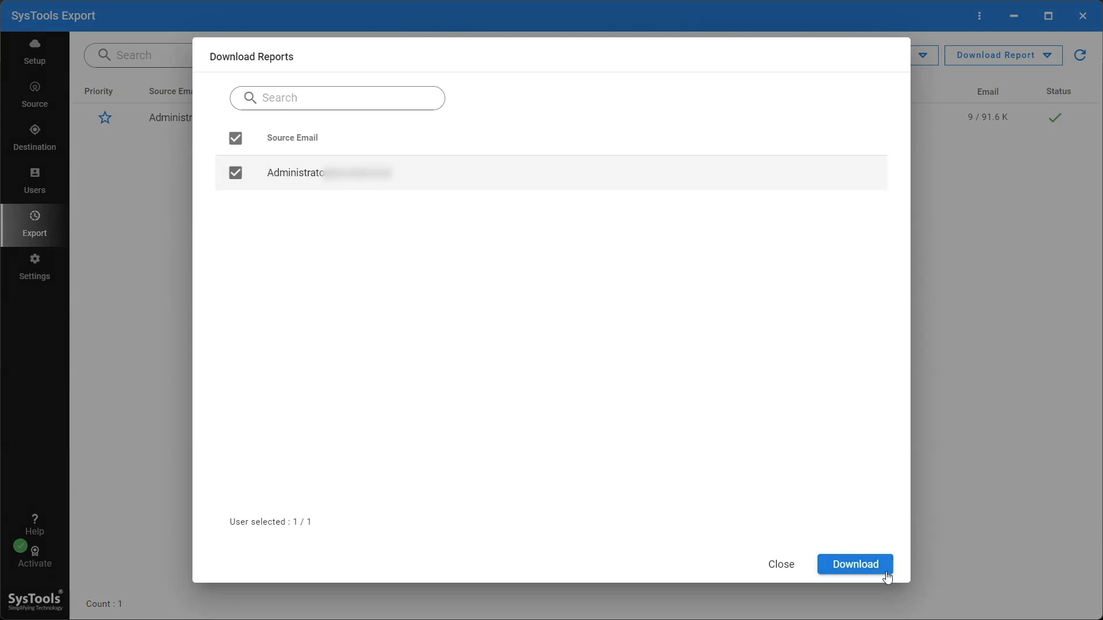
{"action": "left_click", "coordinate": [787, 566]}
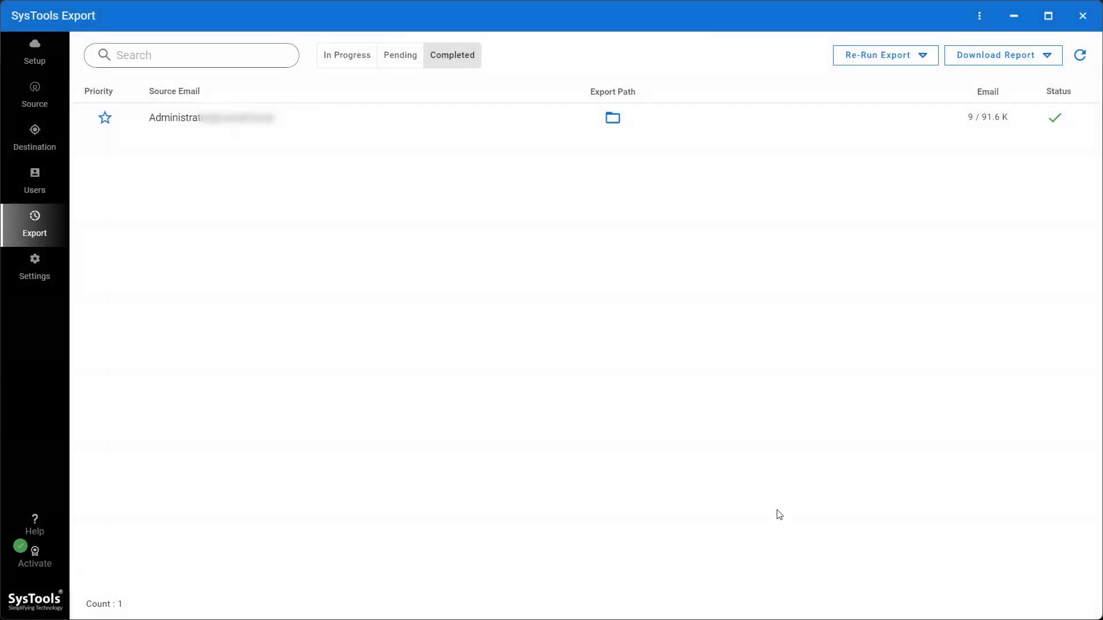
{"action": "left_click", "coordinate": [923, 55]}
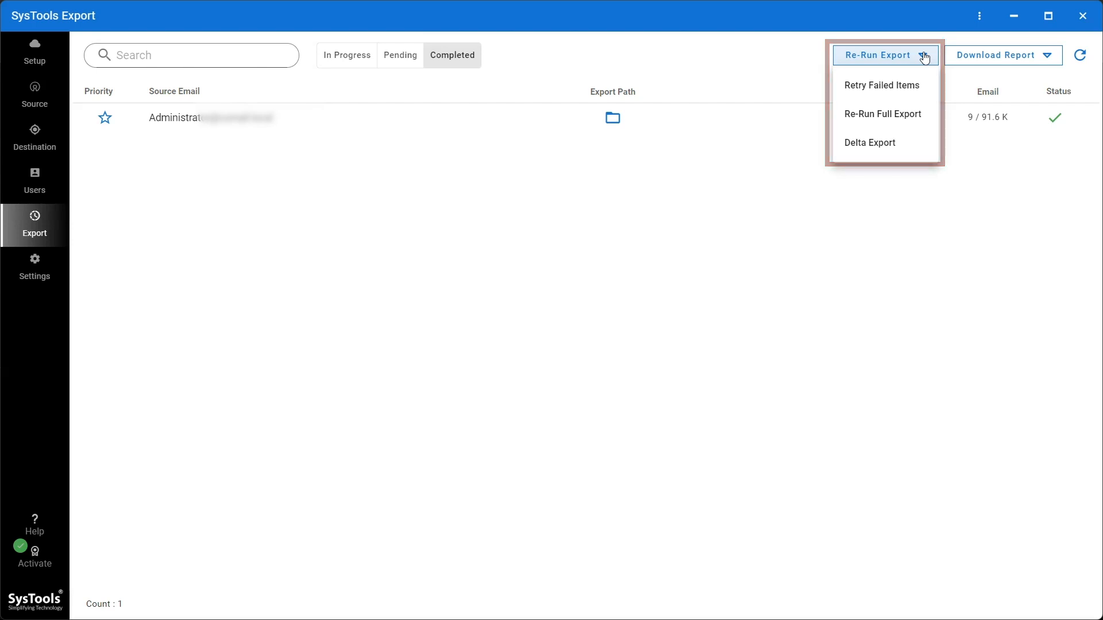
{"action": "left_click", "coordinate": [924, 56]}
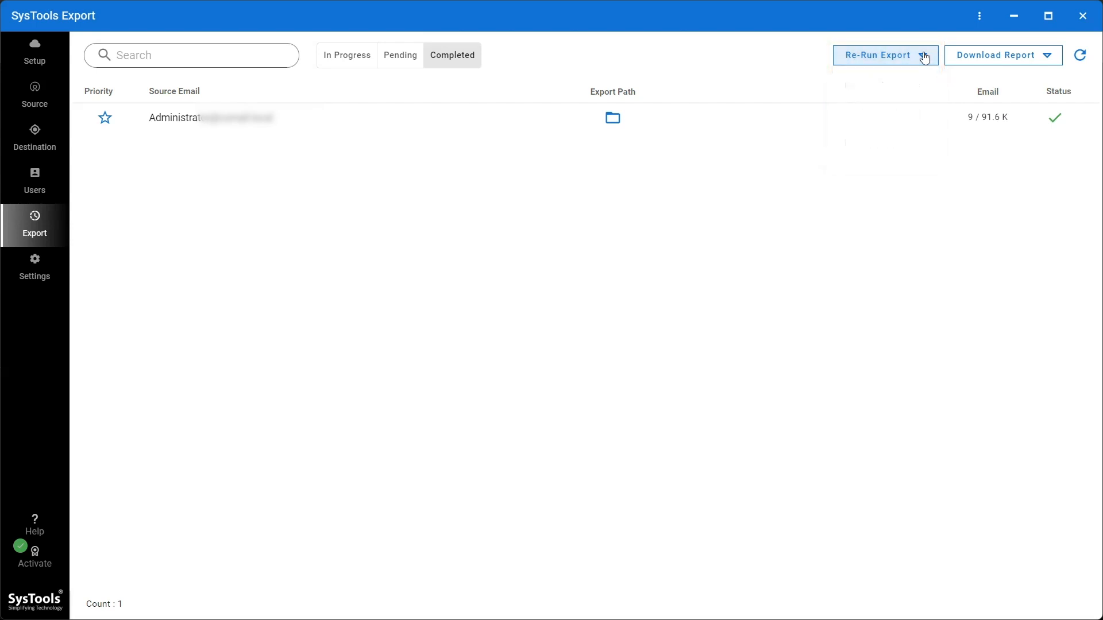
Step: Open the administrator account's export path in File Explorer and go into the Inbox folder inside Email
{"action": "left_click", "coordinate": [616, 121]}
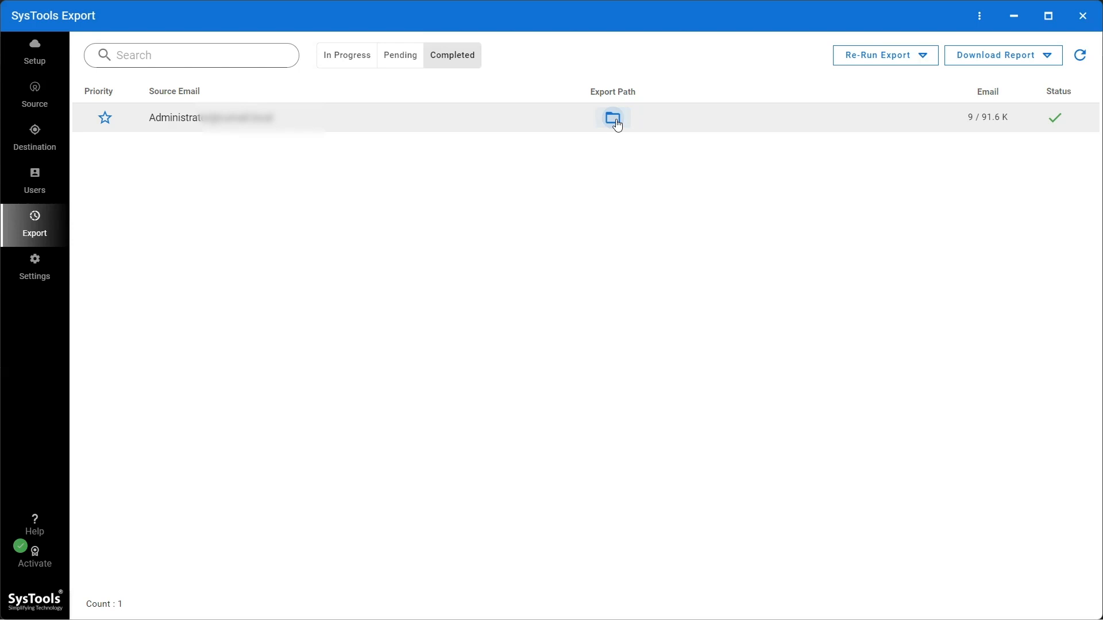
{"action": "left_click", "coordinate": [1027, 22]}
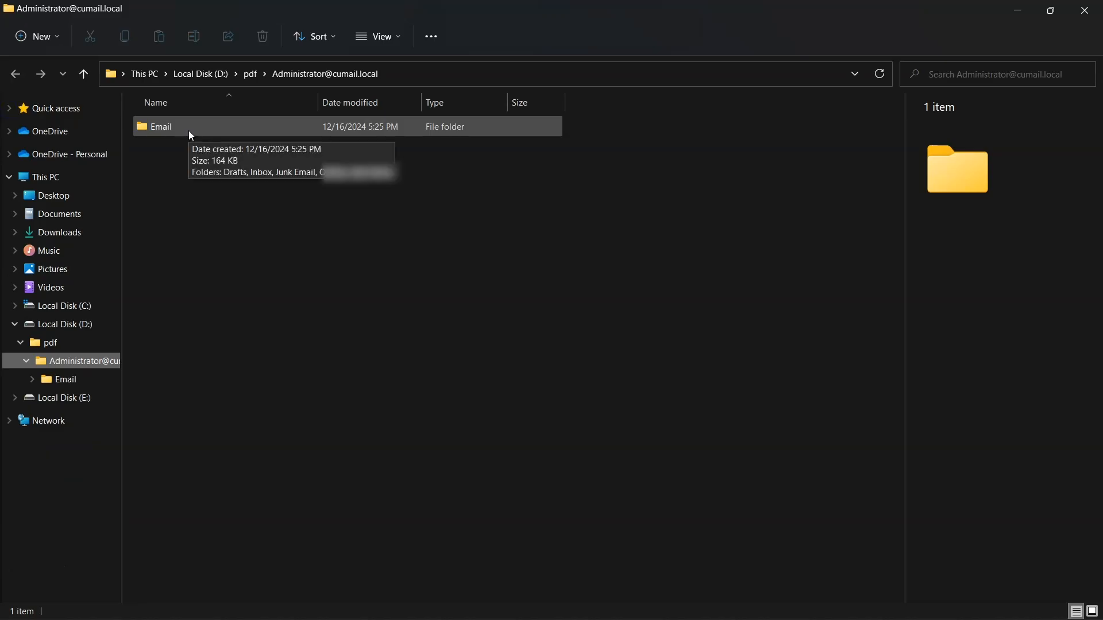
{"action": "double_click", "coordinate": [189, 131]}
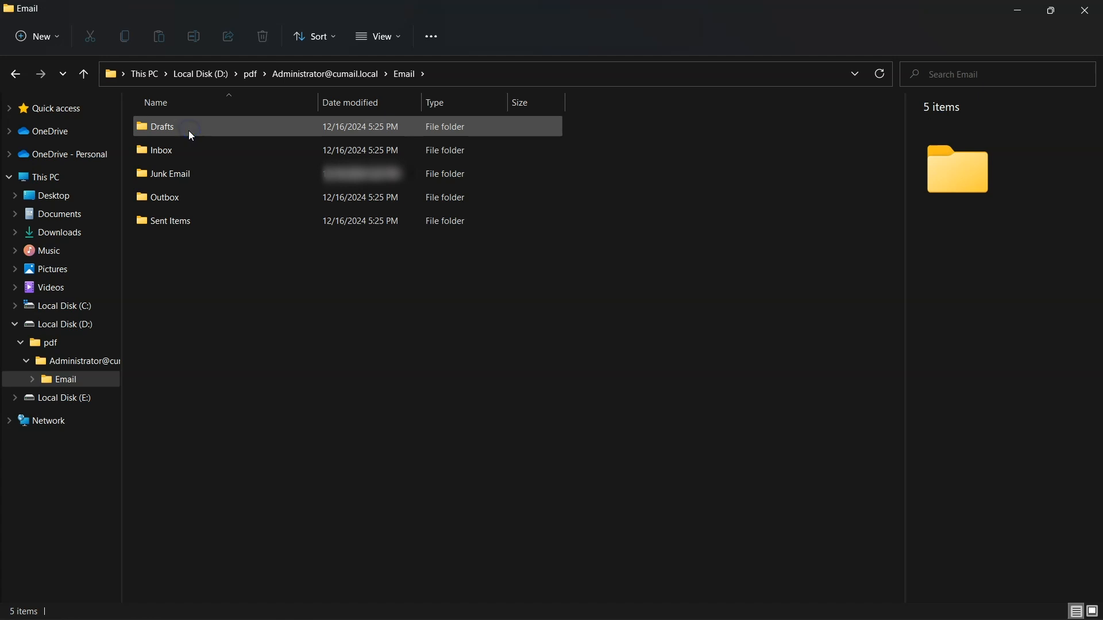
{"action": "double_click", "coordinate": [188, 151]}
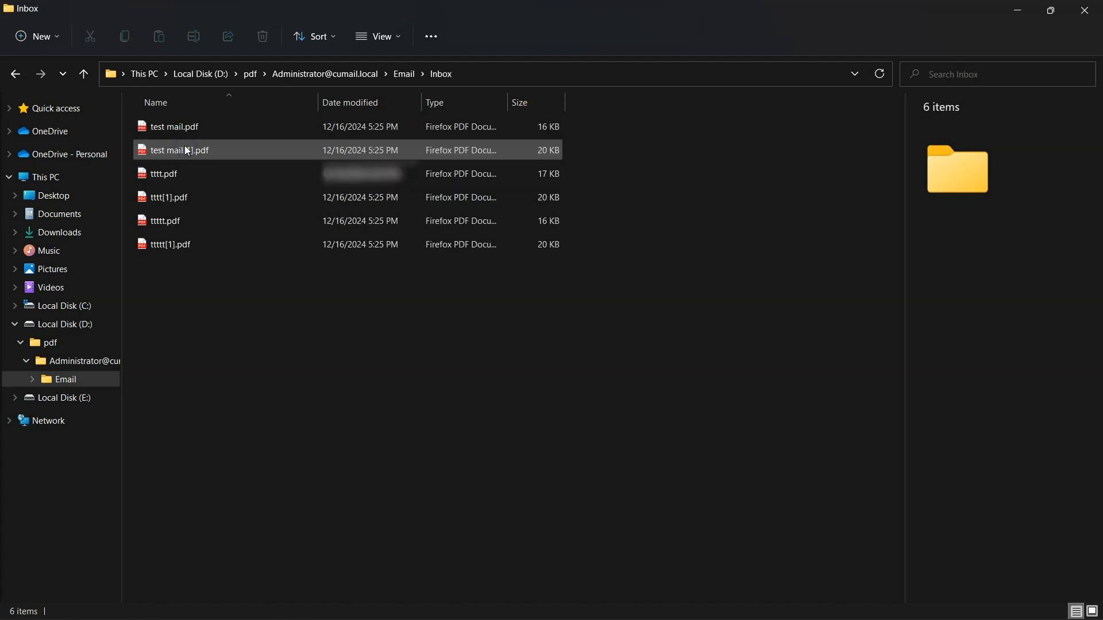
Step: Check the exported Inbox PDF files one by one, from test mail[1].pdf down to ttttt.pdf
{"action": "left_click", "coordinate": [197, 150]}
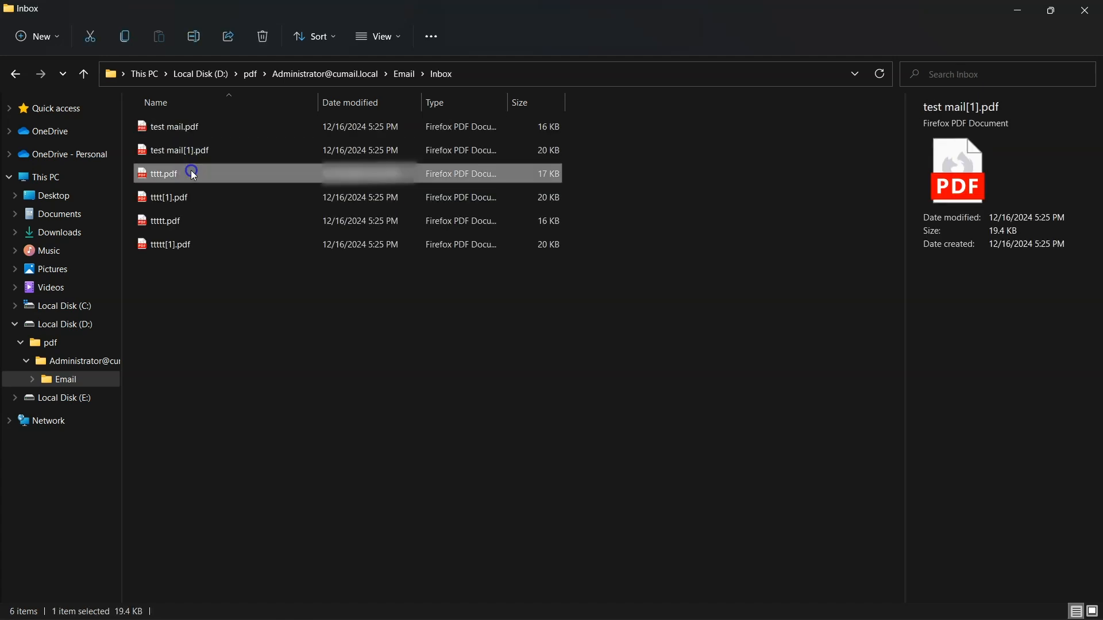
{"action": "left_click", "coordinate": [191, 175]}
{"action": "left_click", "coordinate": [191, 198]}
{"action": "left_click", "coordinate": [183, 224]}
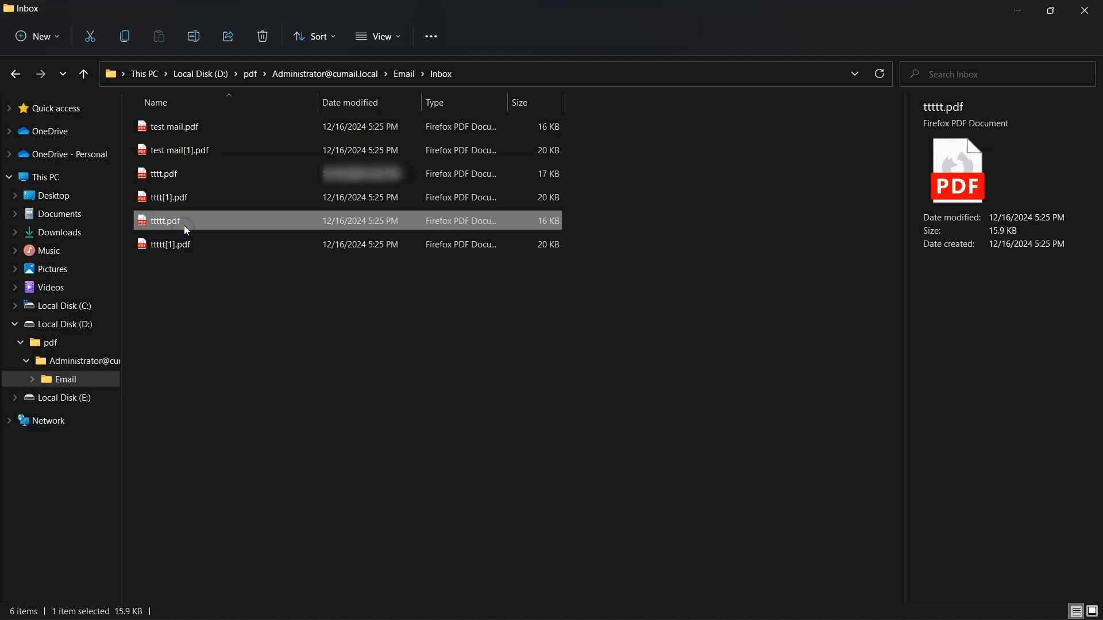